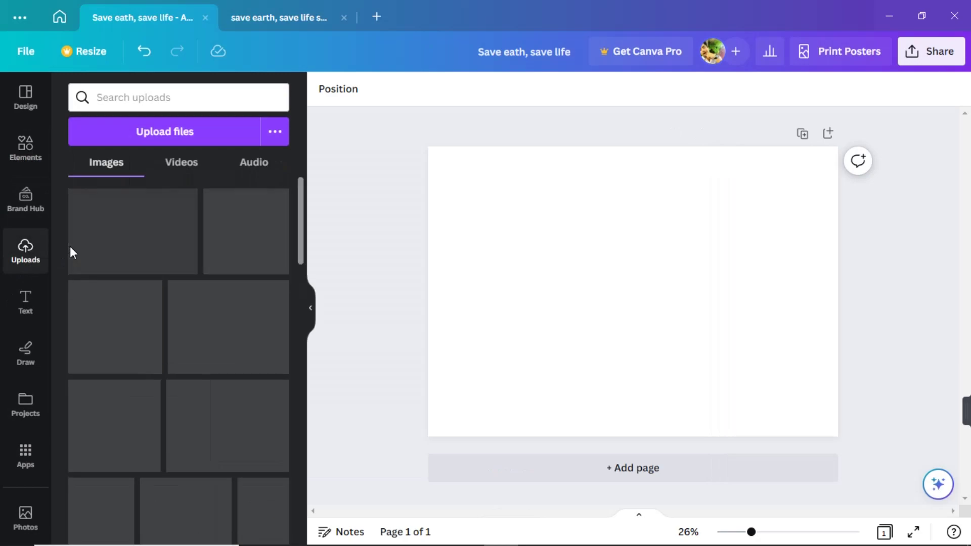
pyautogui.scroll(-10, 239, 286)
pyautogui.scroll(3, 240, 282)
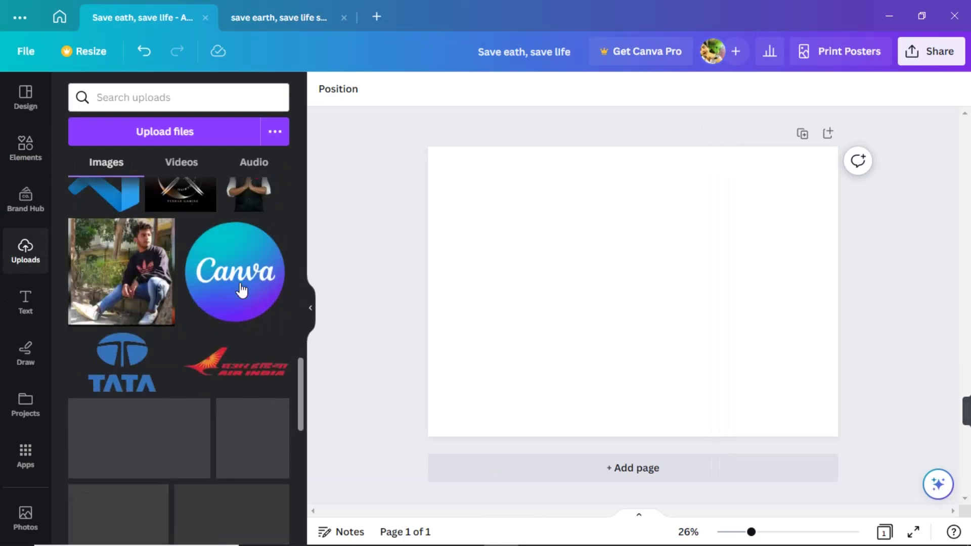
pyautogui.scroll(-7, 240, 282)
pyautogui.scroll(1, 241, 281)
pyautogui.scroll(15, 241, 288)
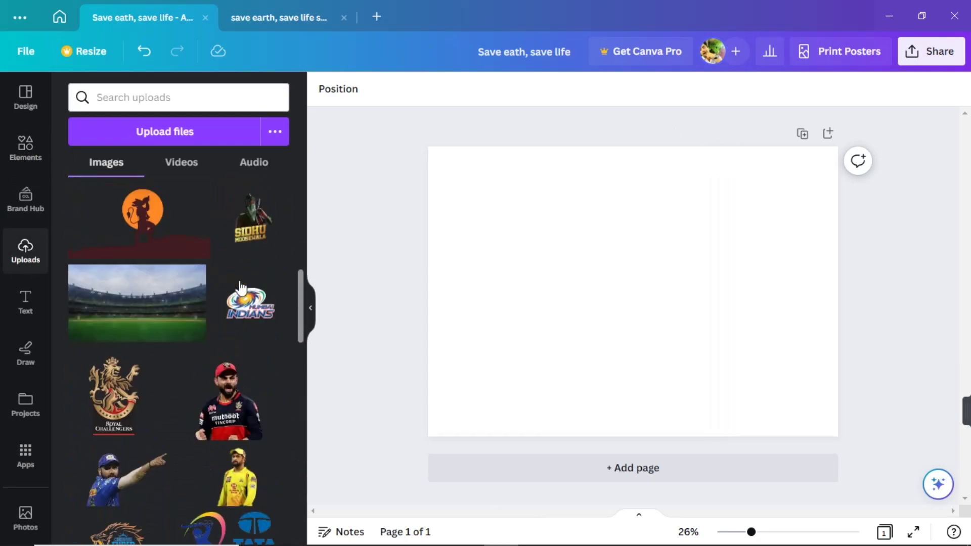
pyautogui.click(314, 308)
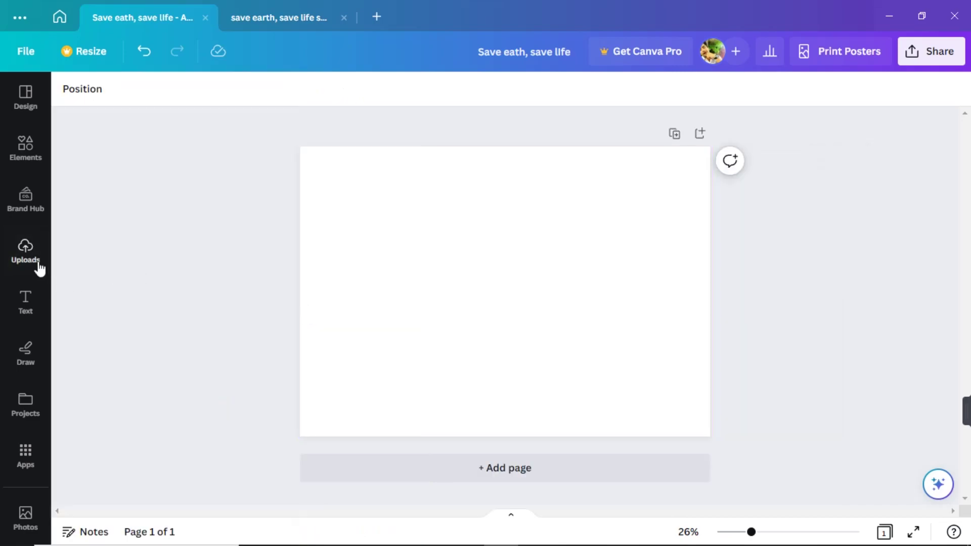
# - Search the elements library for "keyboard" and browse the photo results
pyautogui.click(26, 147)
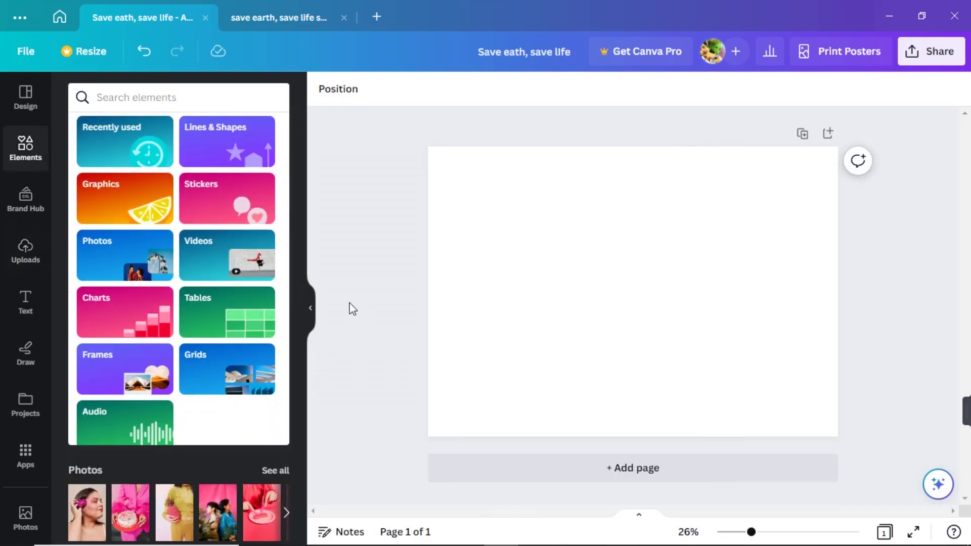
pyautogui.write('keyboard')
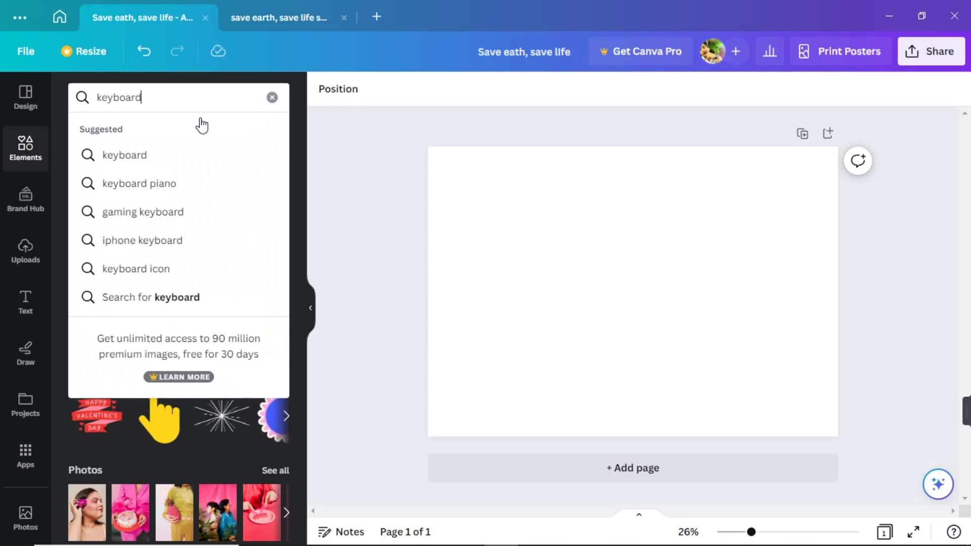
pyautogui.press('Return')
pyautogui.click(172, 133)
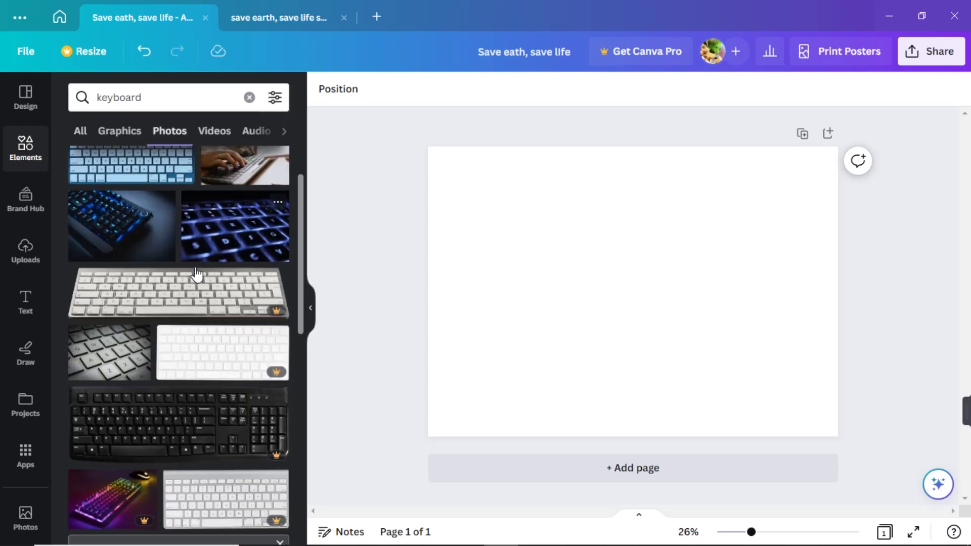
pyautogui.scroll(-2, 169, 354)
pyautogui.scroll(2, 167, 324)
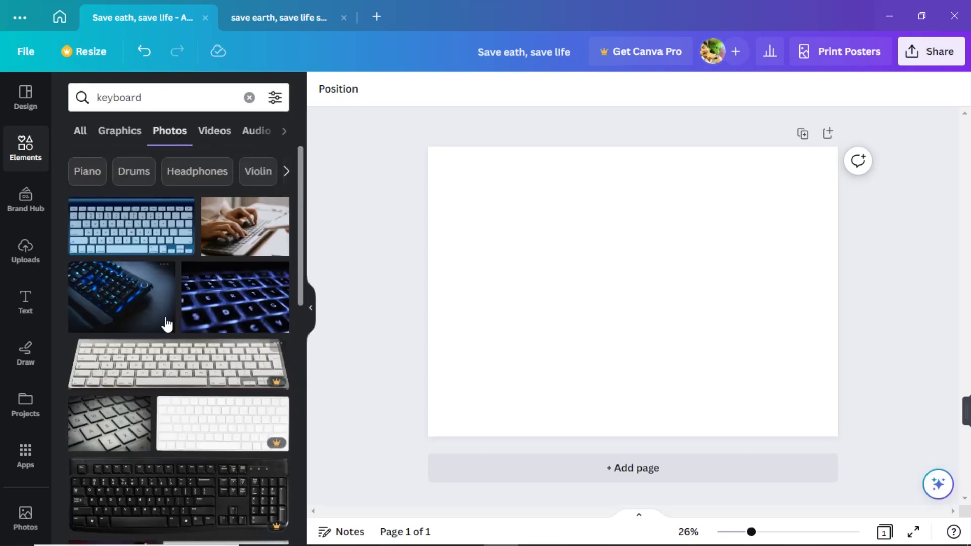
# - Add the dark photo of blue backlit keys and enlarge it to fill the whole page as background
pyautogui.click(246, 313)
pyautogui.click(311, 308)
pyautogui.press('Delete')
pyautogui.hotkey('ctrl', 'z')
pyautogui.moveTo(474, 321); pyautogui.dragTo(444, 288)
pyautogui.moveTo(650, 377); pyautogui.dragTo(737, 437)
pyautogui.click(806, 331)
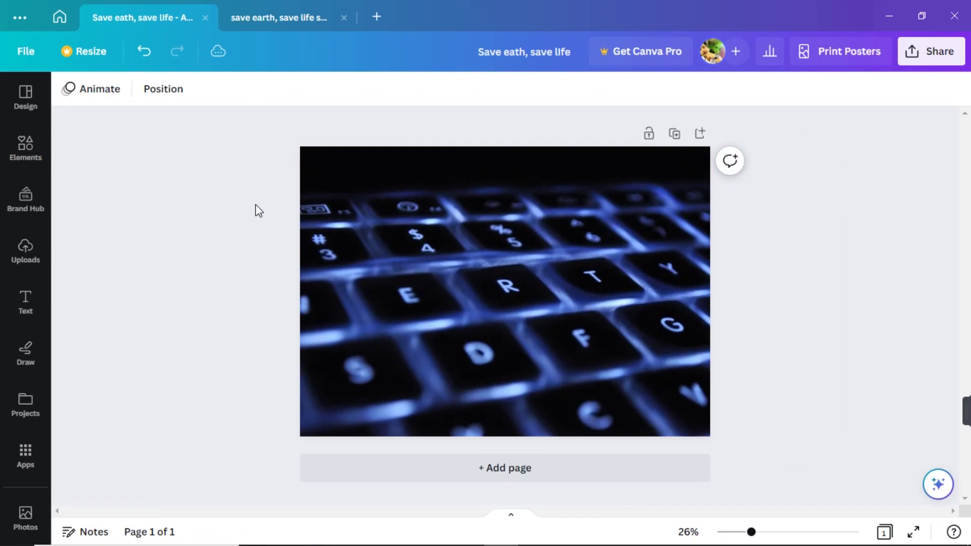
# - Search the elements for "html logo" and add the orange HTML5 graphic with the HTML lettering to the page
pyautogui.click(19, 173)
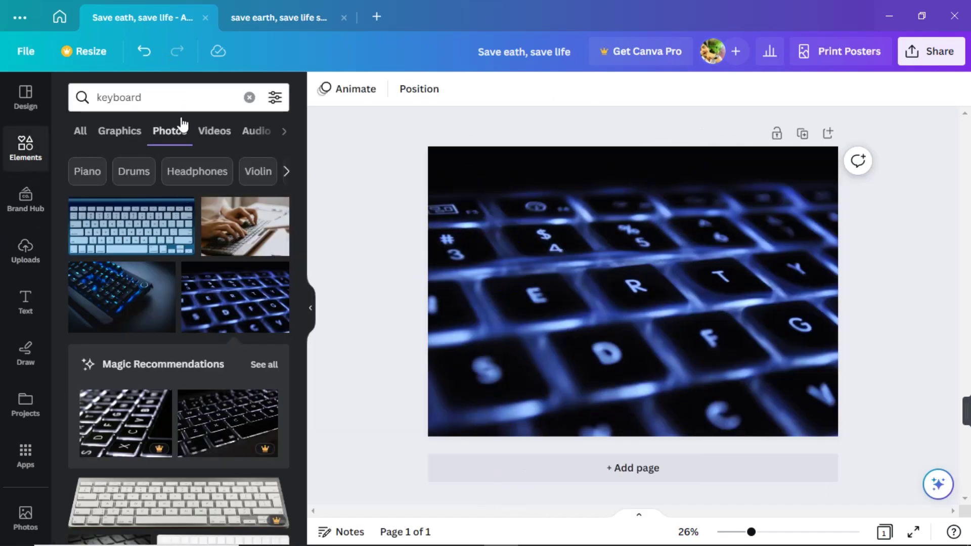
pyautogui.click(249, 98)
pyautogui.write('htn')
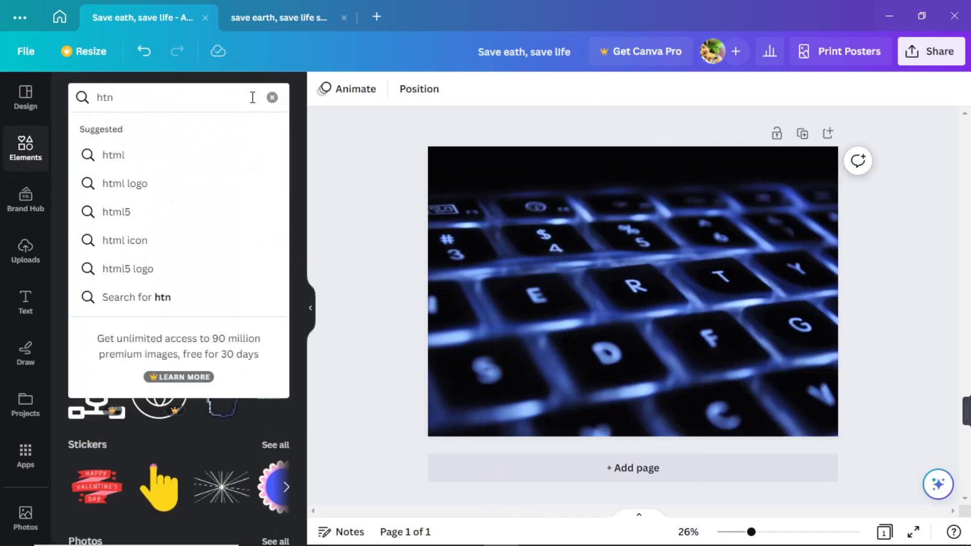
pyautogui.press('Down')
pyautogui.press('Down')
pyautogui.press('Return')
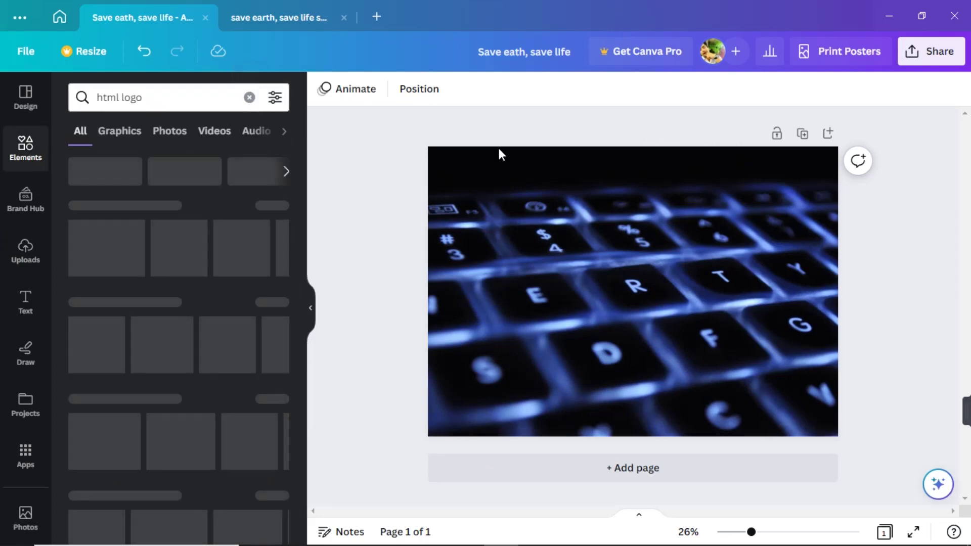
pyautogui.click(112, 262)
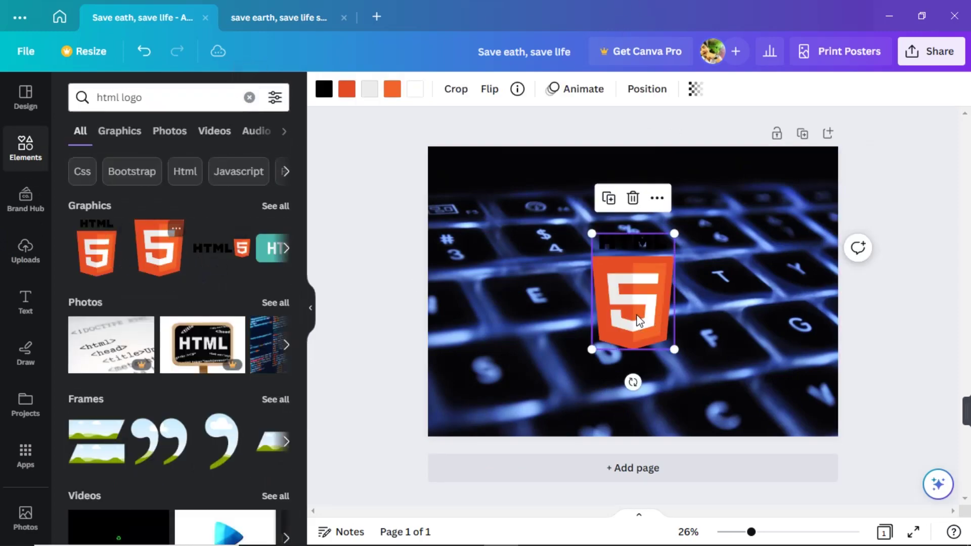
# - Recolor the HTML logo's black lettering to white (#ffffff)
pyautogui.click(311, 309)
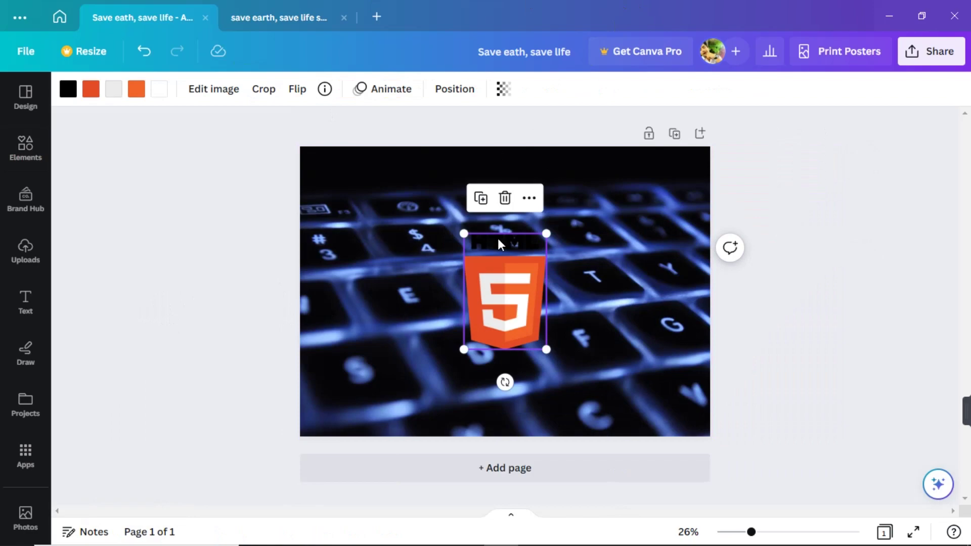
pyautogui.click(67, 88)
pyautogui.click(274, 174)
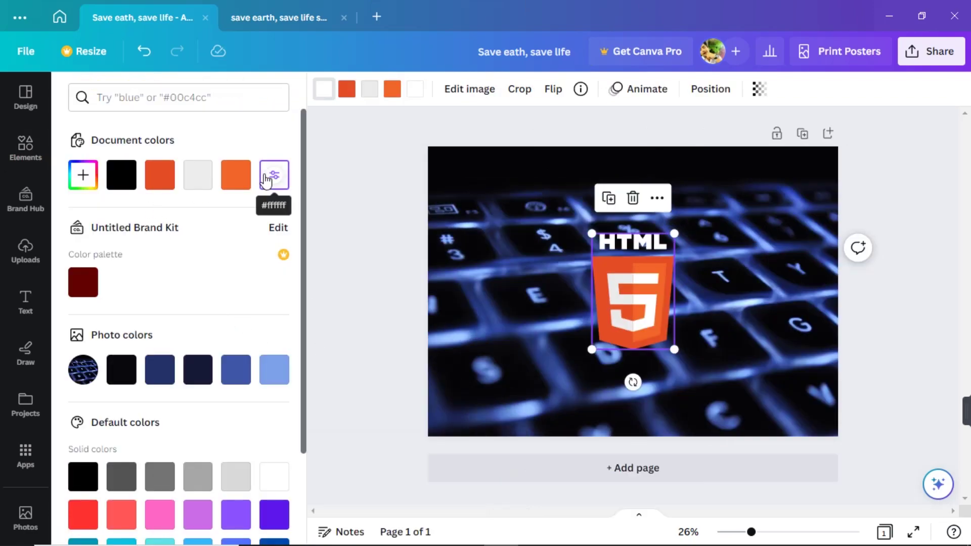
# - Shrink the HTML logo and place it in the page's upper-left corner
pyautogui.click(721, 359)
pyautogui.click(664, 335)
pyautogui.moveTo(548, 350); pyautogui.dragTo(327, 182)
pyautogui.click(393, 222)
pyautogui.click(323, 189)
pyautogui.click(748, 253)
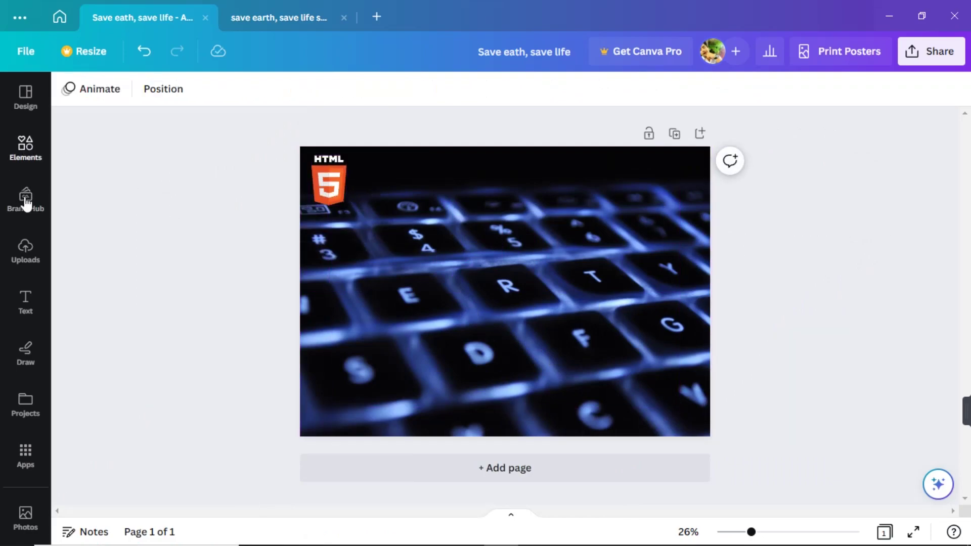
# - Add the uploaded Visual Studio Code logo and place it at matching size just right of the HTML logo
pyautogui.click(25, 248)
pyautogui.scroll(-5, 111, 318)
pyautogui.click(102, 246)
pyautogui.click(310, 303)
pyautogui.moveTo(612, 399); pyautogui.dragTo(396, 198)
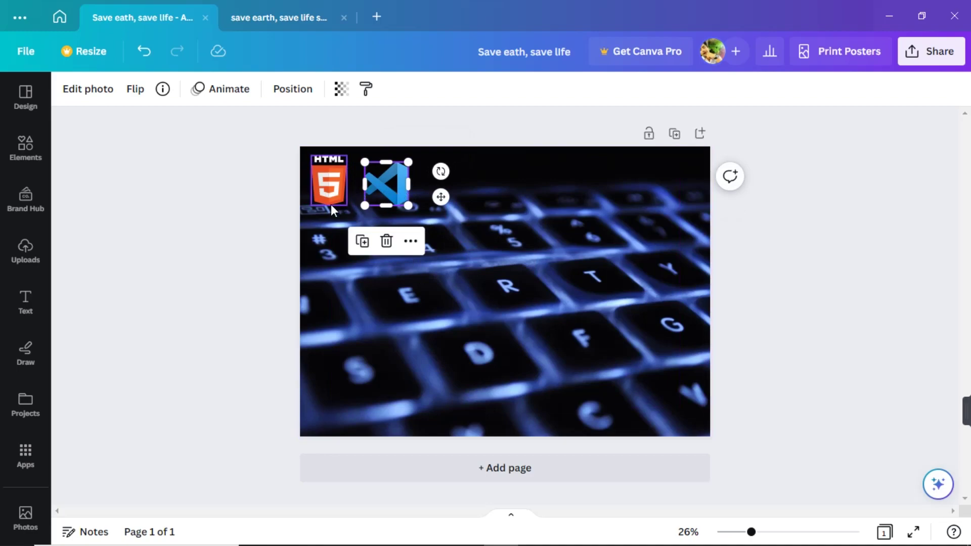
# - Search the elements for "css" and add the blue CSS3 shield graphic with the CSS lettering to the page
pyautogui.click(21, 162)
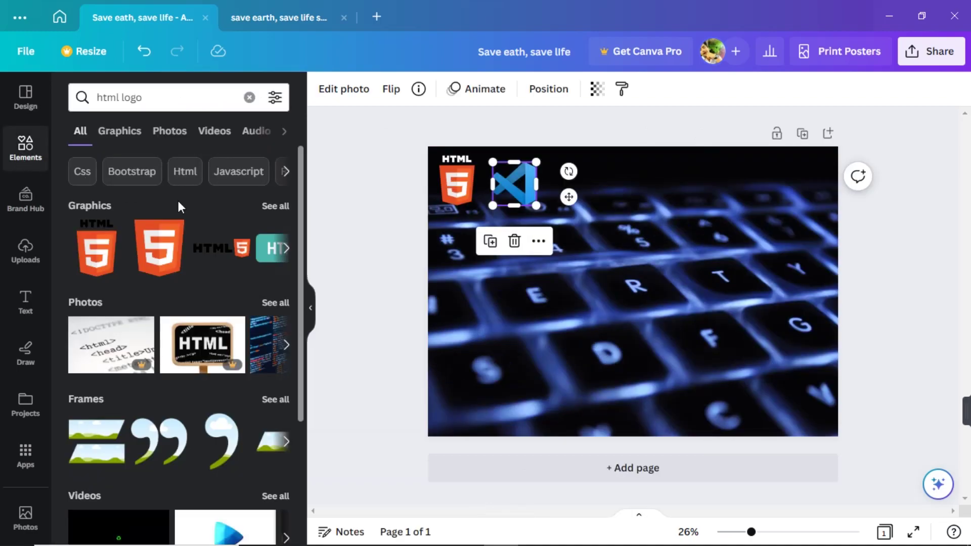
pyautogui.click(247, 96)
pyautogui.write('css')
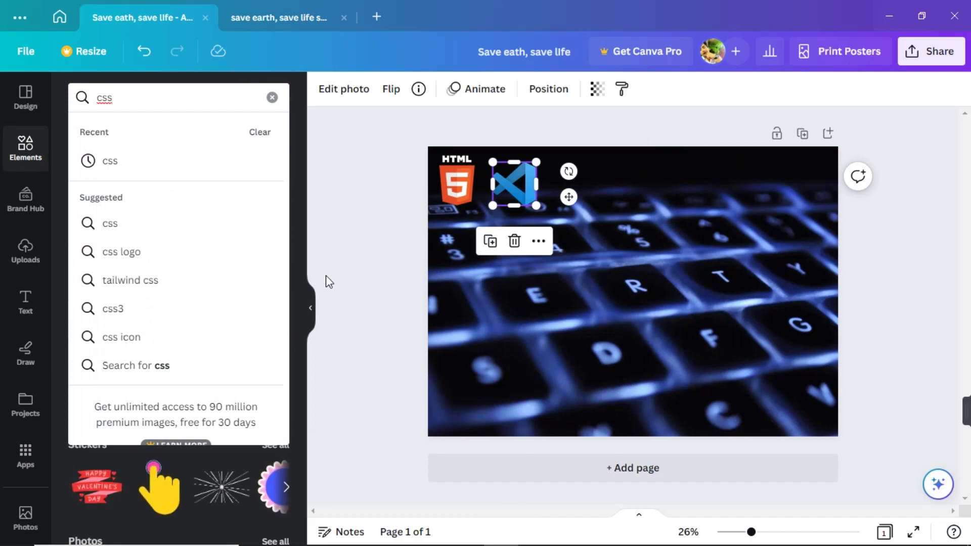
pyautogui.click(151, 225)
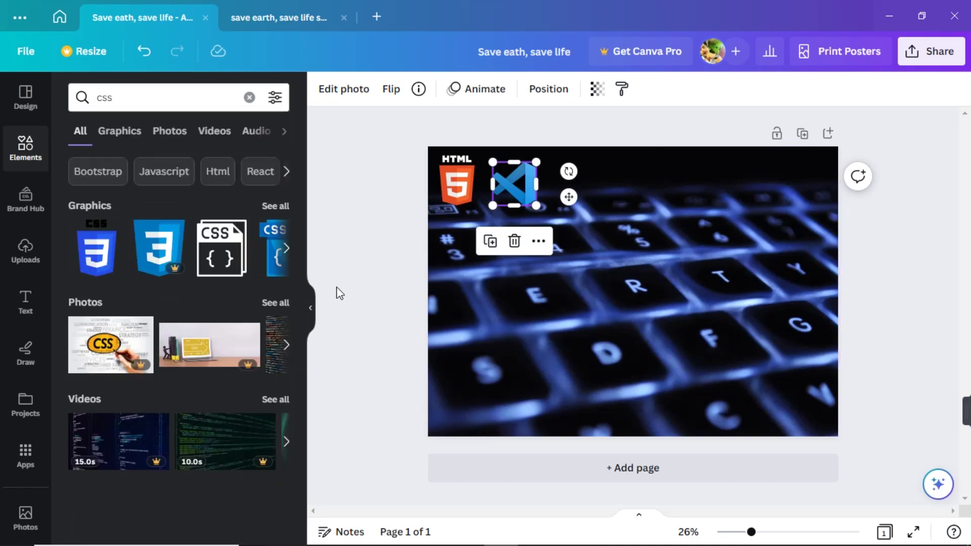
pyautogui.click(111, 249)
pyautogui.click(310, 307)
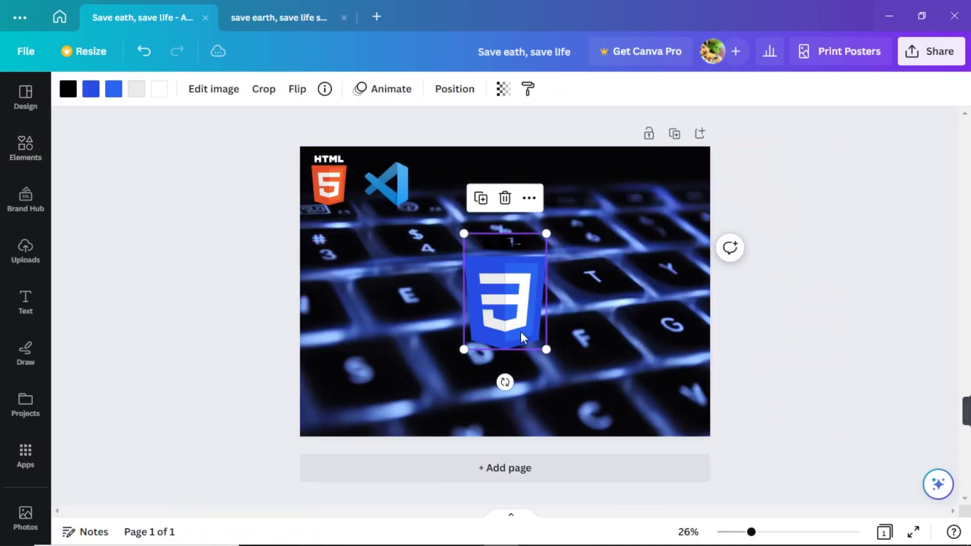
# - Recolor the CSS logo's lettering to white (#ffffff), then shrink the logo and place it right of the Visual Studio Code logo
pyautogui.click(70, 94)
pyautogui.click(120, 212)
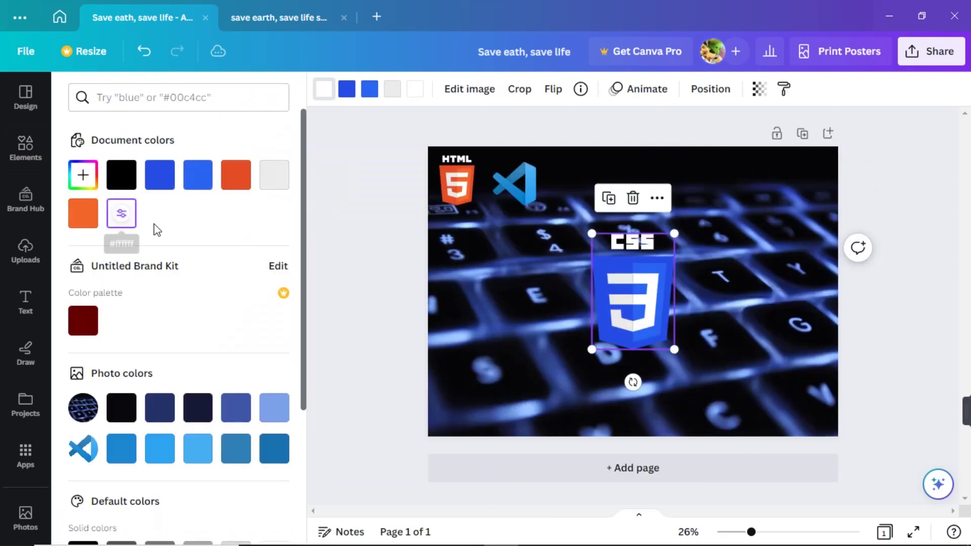
pyautogui.moveTo(547, 349); pyautogui.dragTo(441, 186)
pyautogui.click(92, 189)
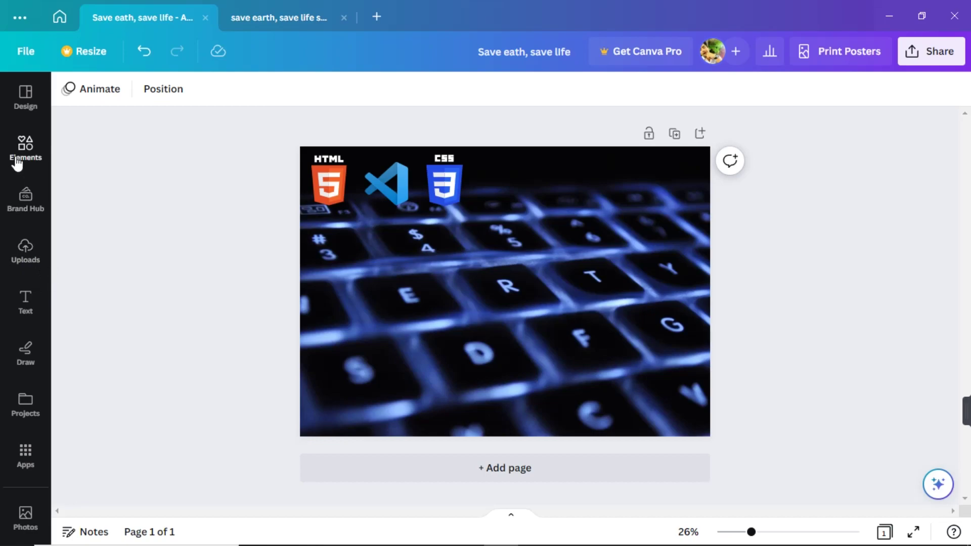
# - Add the "FREE DELIVERY" font combination and replace its word FREE with CREATE
pyautogui.click(25, 301)
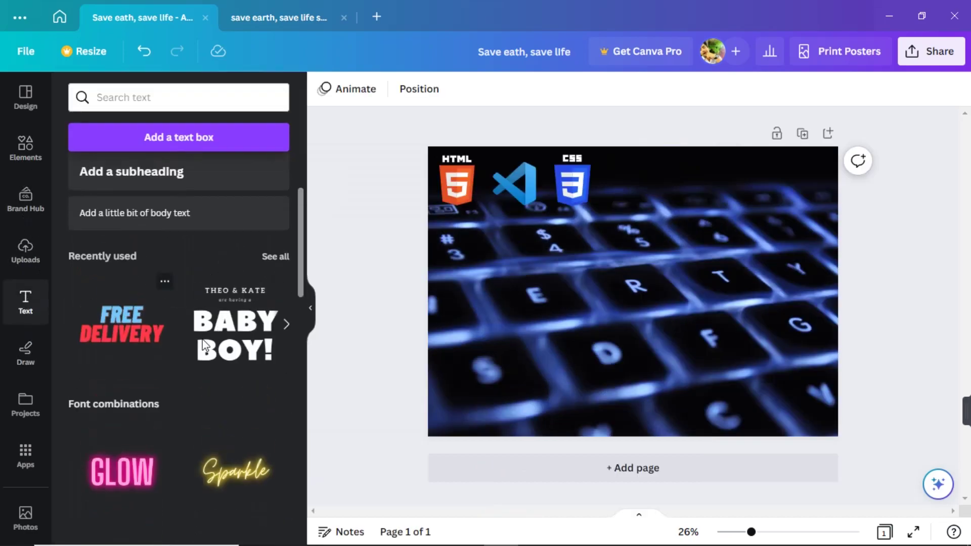
pyautogui.click(126, 321)
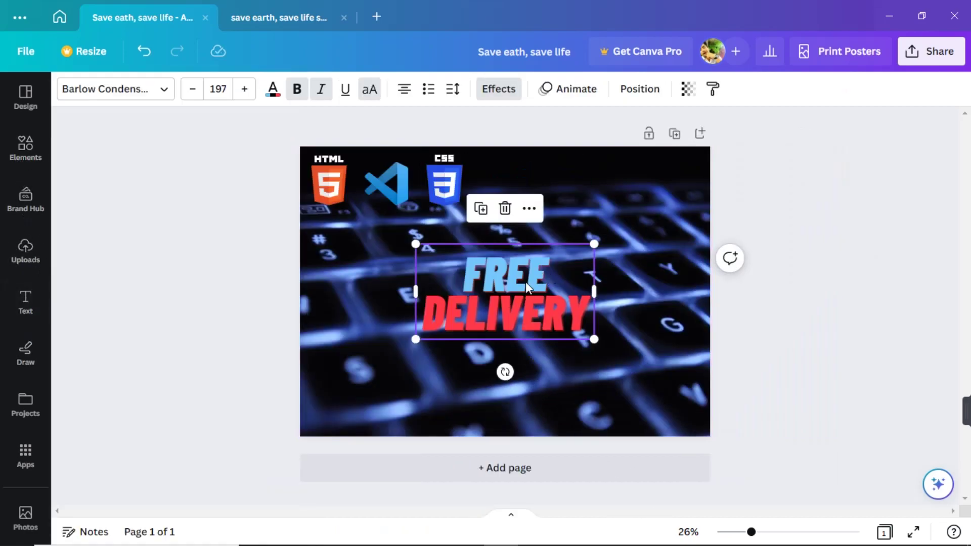
pyautogui.click(541, 279)
pyautogui.press('BackSpace')
pyautogui.press('BackSpace')
pyautogui.press('BackSpace')
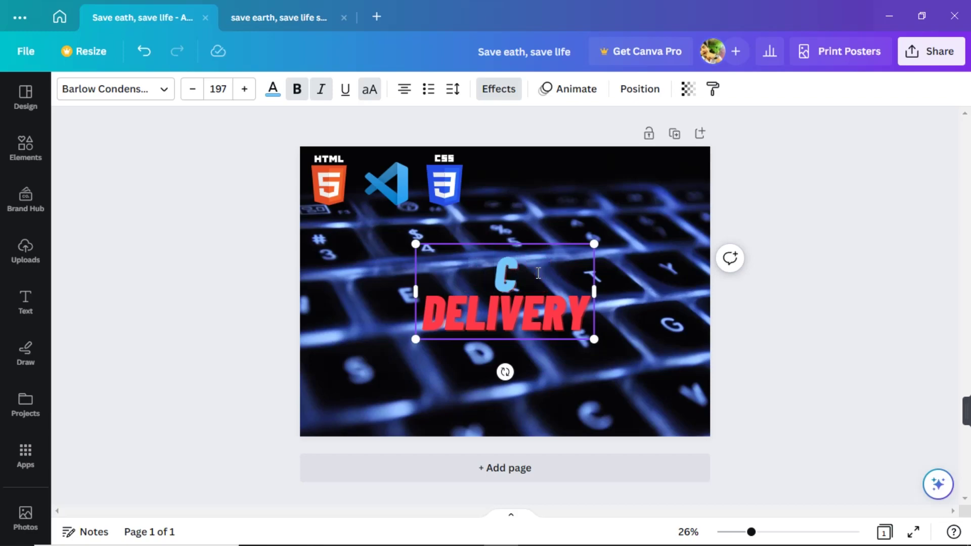
pyautogui.write('CREATE')
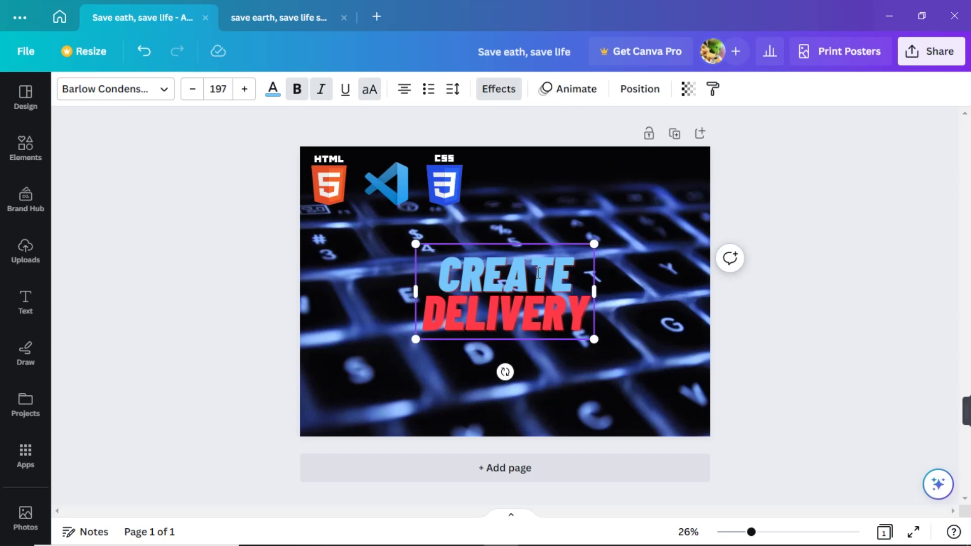
# - Replace the heading's red word DELIVERY with FORMS
pyautogui.press('BackSpace')
pyautogui.press('BackSpace')
pyautogui.press('BackSpace')
pyautogui.press('BackSpace')
pyautogui.press('BackSpace')
pyautogui.press('BackSpace')
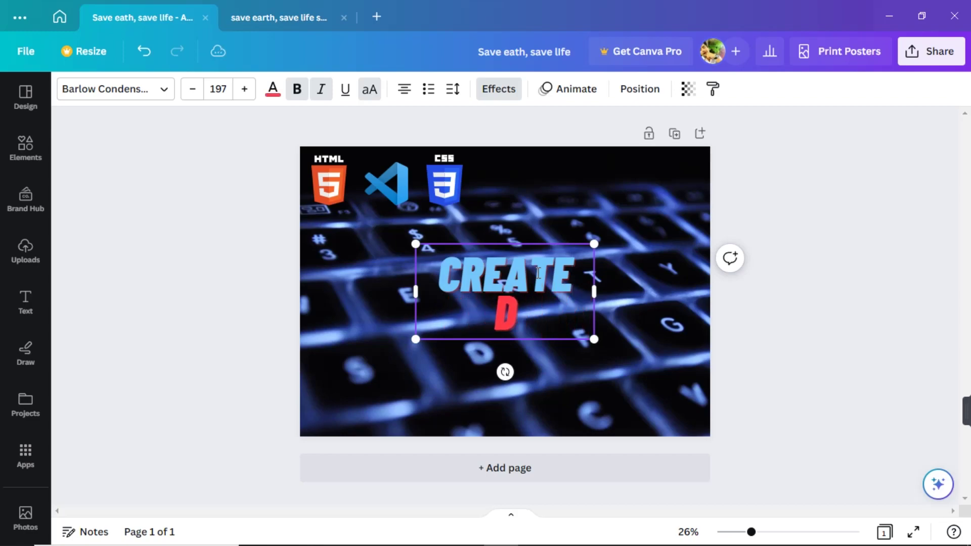
pyautogui.hotkey('ctrl', 'z')
pyautogui.hotkey('ctrl', 'z')
pyautogui.hotkey('ctrl', 'z')
pyautogui.hotkey('ctrl', 'z')
pyautogui.hotkey('ctrl', 'z')
pyautogui.hotkey('ctrl', 'z')
pyautogui.hotkey('ctrl', 'z')
pyautogui.hotkey('ctrl', 'z')
pyautogui.hotkey('ctrl', 'z')
pyautogui.hotkey('ctrl', 'z')
pyautogui.hotkey('ctrl', 'z')
pyautogui.hotkey('ctrl', 'z')
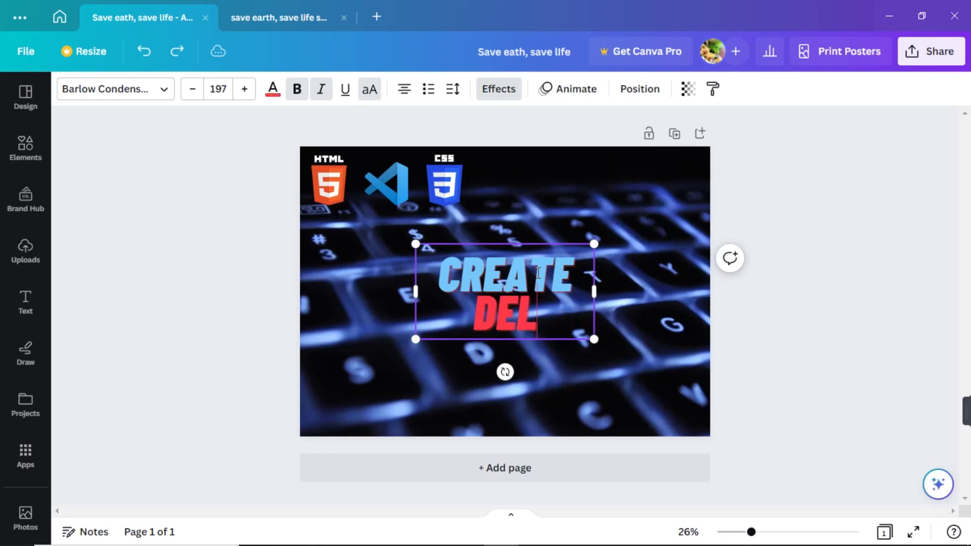
pyautogui.write('ORMS')
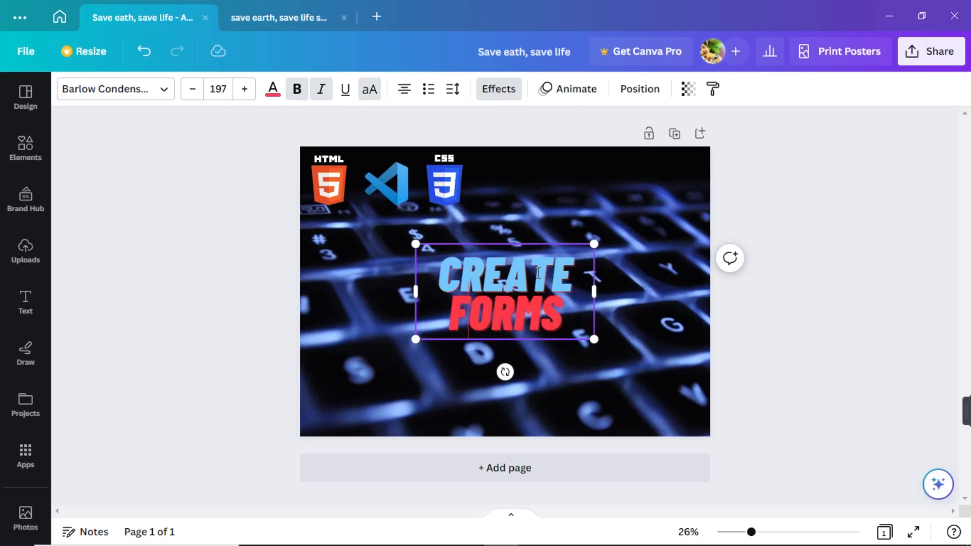
pyautogui.press('Left')
# - Arrange the heading so CREATE sits near the page's left edge with FORMS offset to the right on the line below
pyautogui.moveTo(596, 290); pyautogui.dragTo(649, 299)
pyautogui.click(506, 314)
pyautogui.moveTo(404, 294); pyautogui.dragTo(379, 294)
pyautogui.moveTo(524, 243); pyautogui.dragTo(373, 238)
pyautogui.moveTo(527, 293); pyautogui.dragTo(559, 298)
pyautogui.moveTo(492, 247); pyautogui.dragTo(472, 235)
pyautogui.click(612, 292)
pyautogui.moveTo(469, 299); pyautogui.dragTo(479, 307)
pyautogui.click(647, 301)
# - Add the pink neon "GLOW" font combination to the page
pyautogui.click(25, 304)
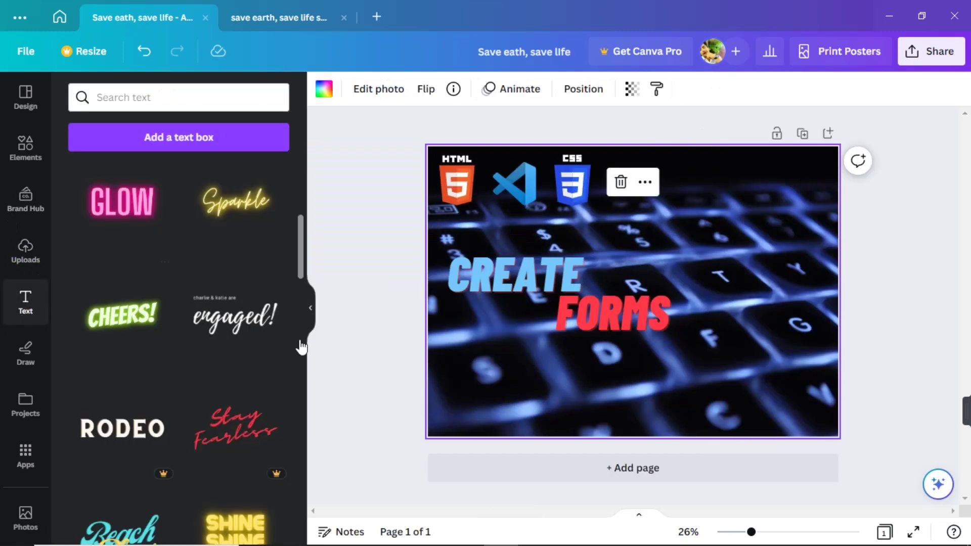
pyautogui.scroll(4, 152, 349)
pyautogui.scroll(-1, 139, 351)
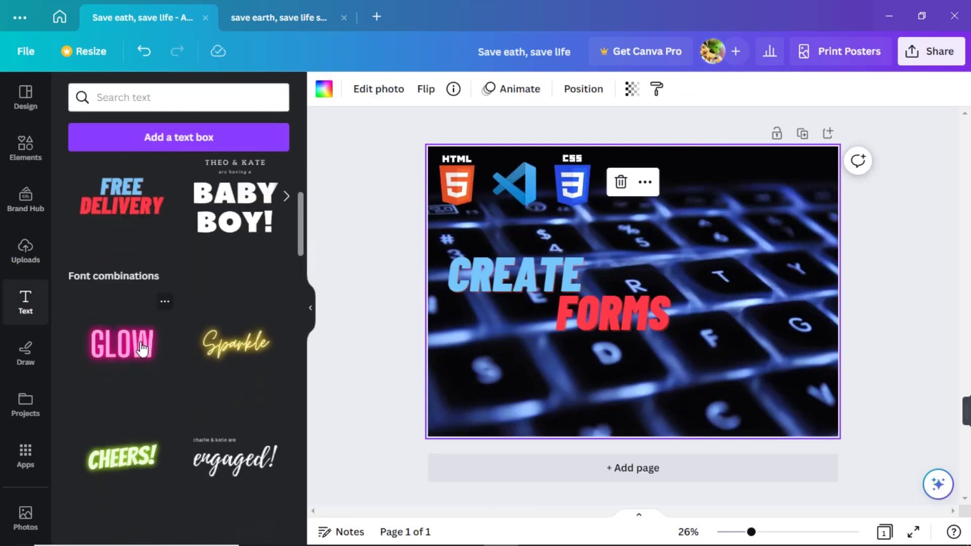
pyautogui.click(128, 358)
pyautogui.click(310, 308)
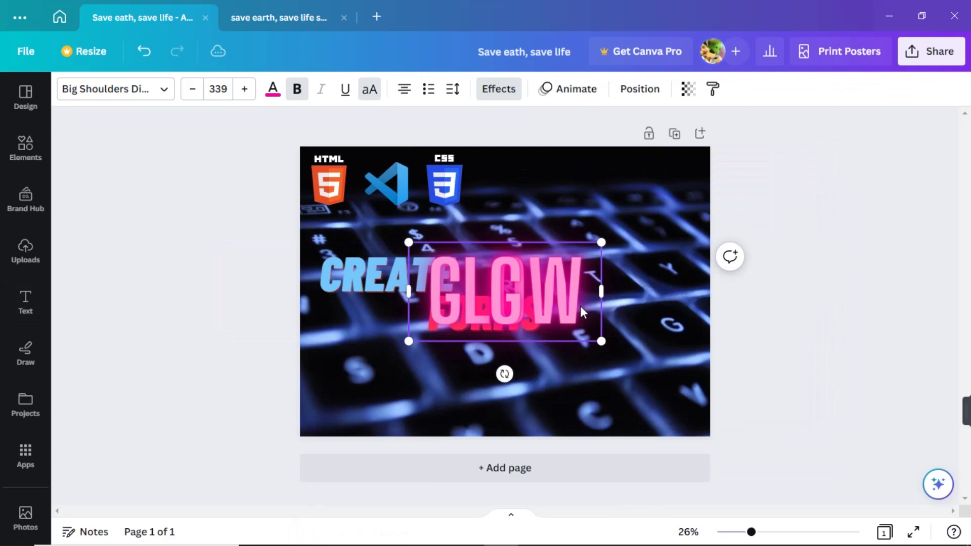
# - Replace the neon text GLOW with "IN JUST FEW MINUTES"
pyautogui.doubleClick(532, 302)
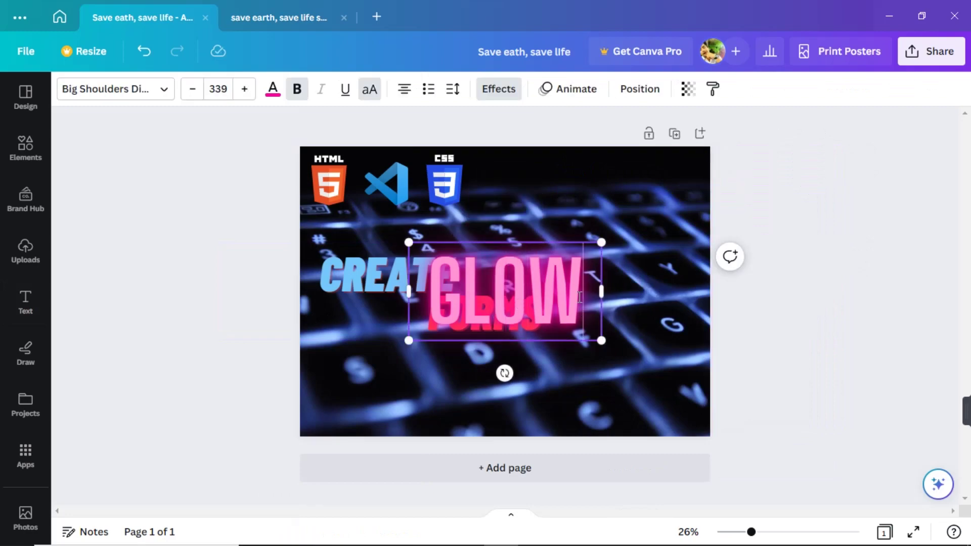
pyautogui.press('BackSpace')
pyautogui.write('in')
pyautogui.press('BackSpace')
pyautogui.press('BackSpace')
pyautogui.press('BackSpace')
pyautogui.hotkey('ctrl', 'z')
pyautogui.press('BackSpace')
pyautogui.press('BackSpace')
pyautogui.press('BackSpace')
pyautogui.press('BackSpace')
pyautogui.write('ib')
pyautogui.press('BackSpace')
pyautogui.write('N JUST')
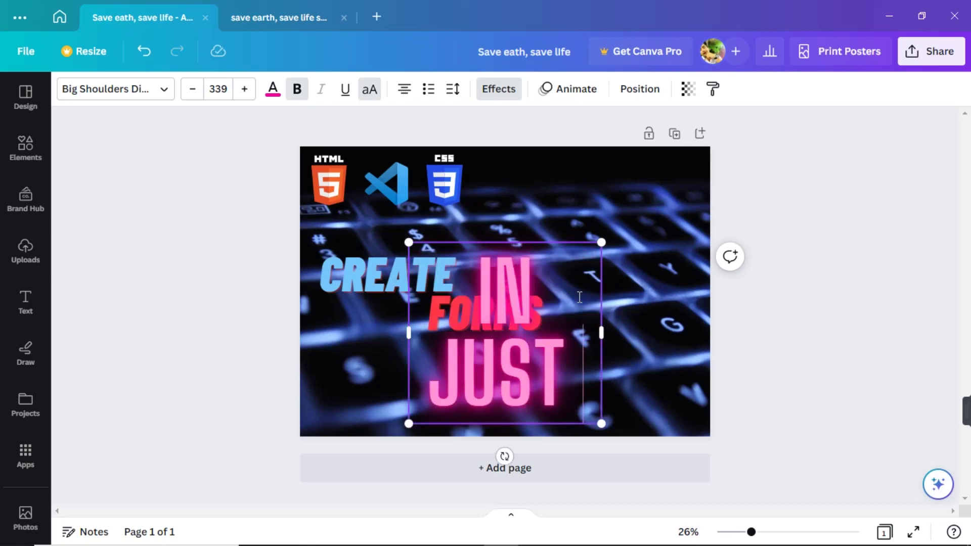
pyautogui.write(' FEW MINUTES')
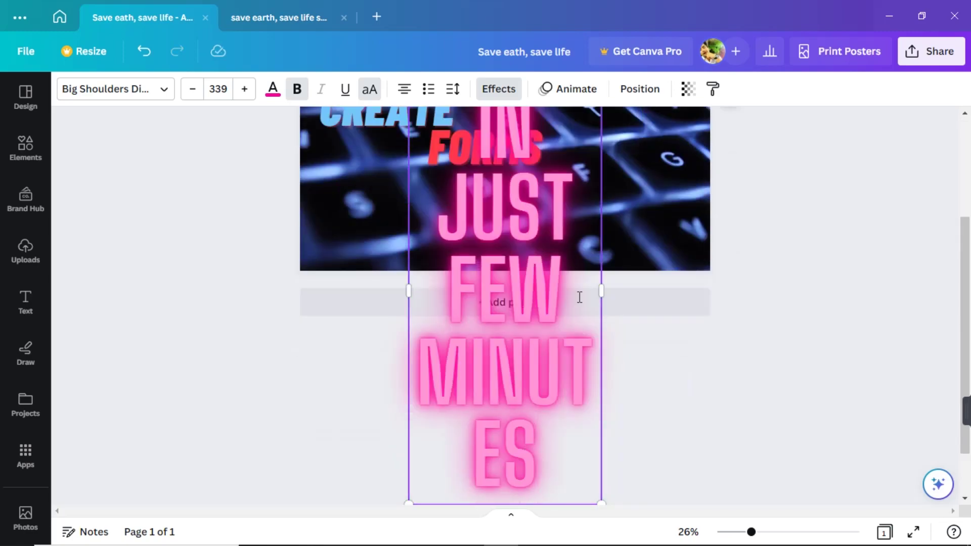
# - Widen the neon "IN JUST FEW MINUTES" text box and reduce its font size to 122 so it fits on one line
pyautogui.moveTo(613, 293); pyautogui.dragTo(845, 291)
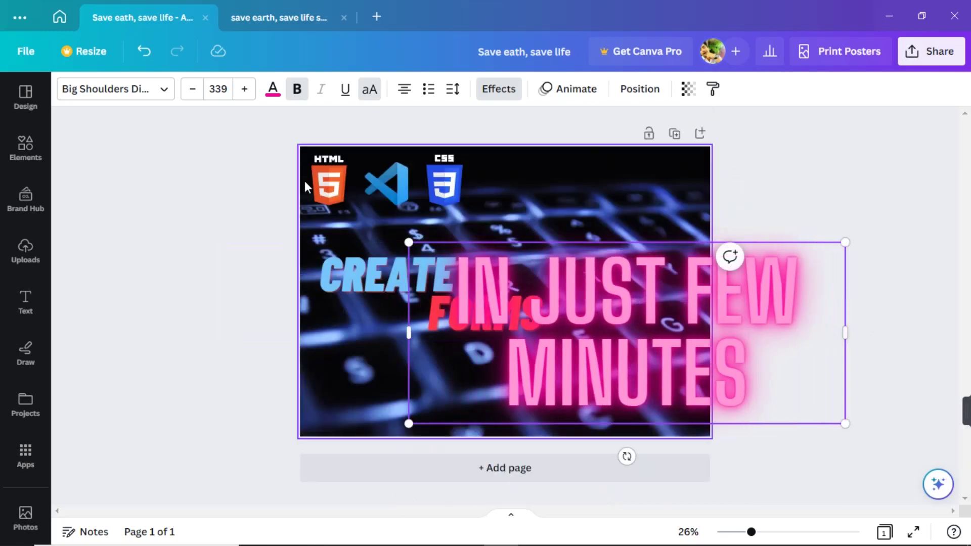
pyautogui.click(218, 89)
pyautogui.scroll(-3, 245, 244)
pyautogui.click(234, 270)
pyautogui.click(245, 89)
pyautogui.click(245, 89)
pyautogui.click(245, 89)
pyautogui.moveTo(247, 90); pyautogui.dragTo(246, 96)
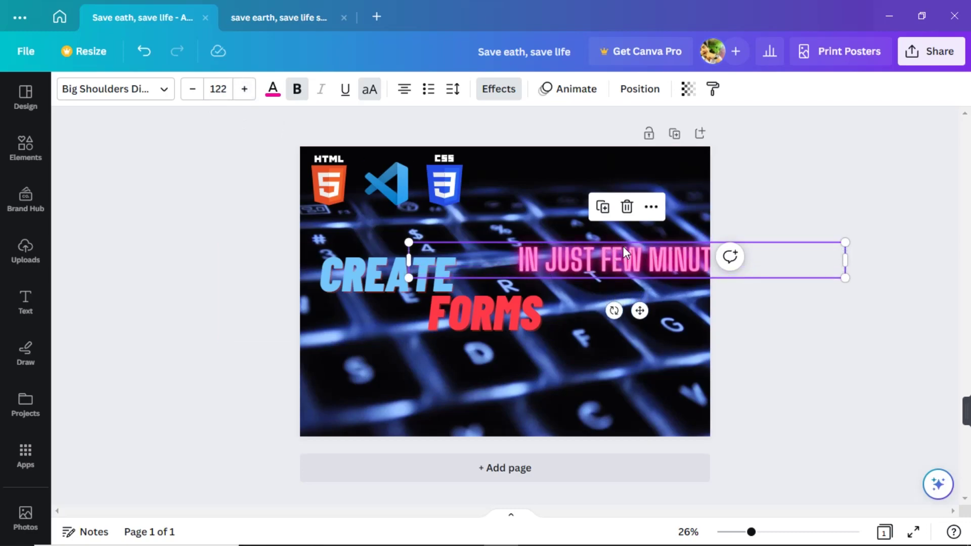
# - Move the neon text below the heading near the page's lower edge and set its font size to 150
pyautogui.moveTo(621, 262); pyautogui.dragTo(546, 403)
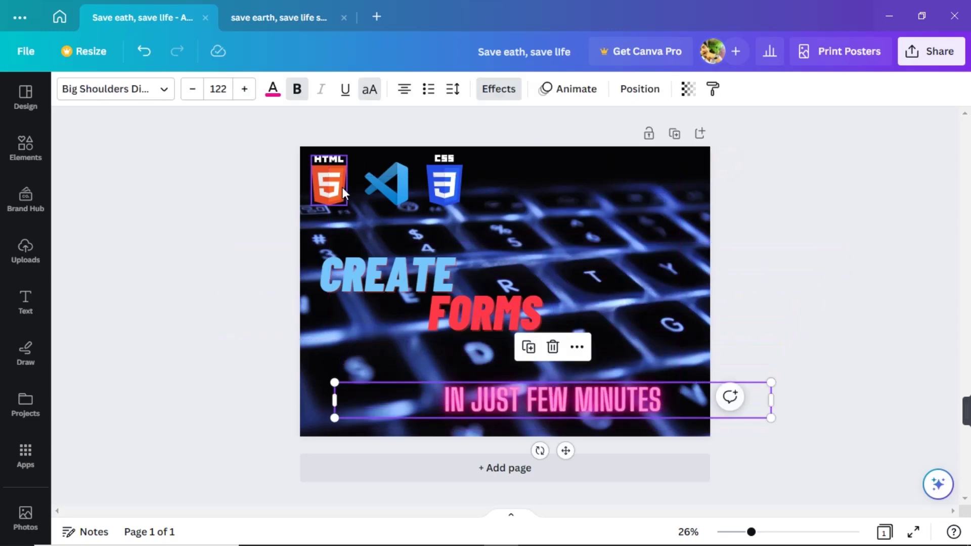
pyautogui.click(244, 90)
pyautogui.moveTo(245, 94); pyautogui.dragTo(241, 102)
pyautogui.moveTo(585, 416); pyautogui.dragTo(580, 411)
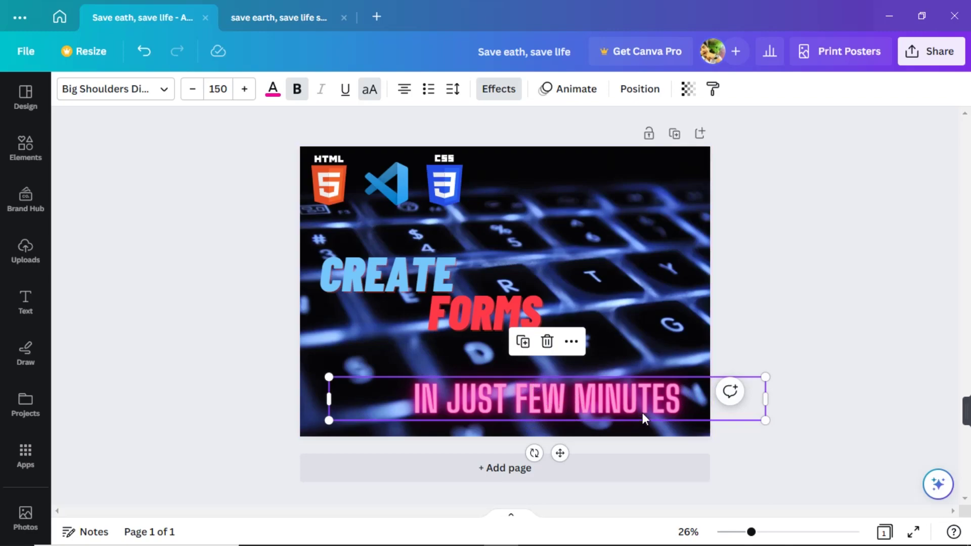
# - Shift the neon text slightly left and up, leaving a small gap above the page's lower edge
pyautogui.moveTo(606, 402); pyautogui.dragTo(584, 393)
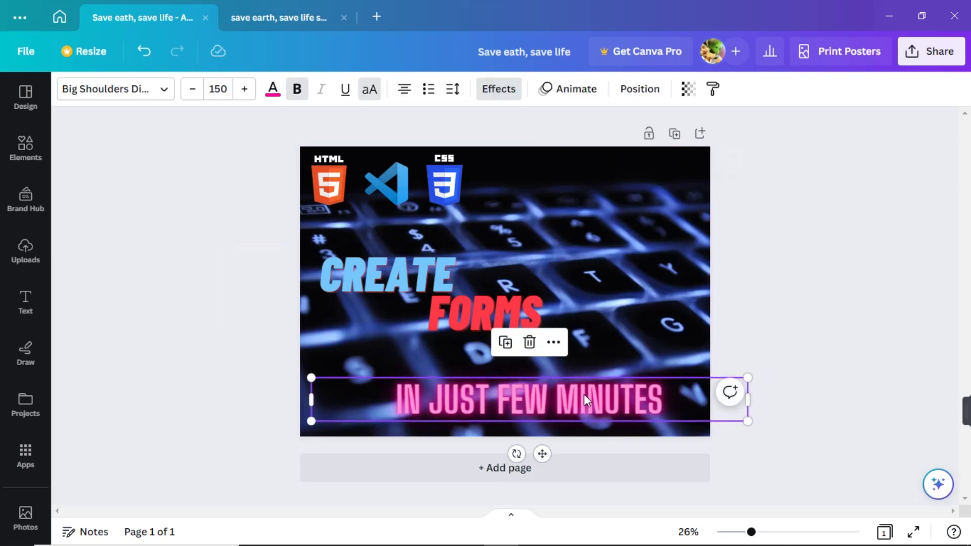
pyautogui.click(766, 356)
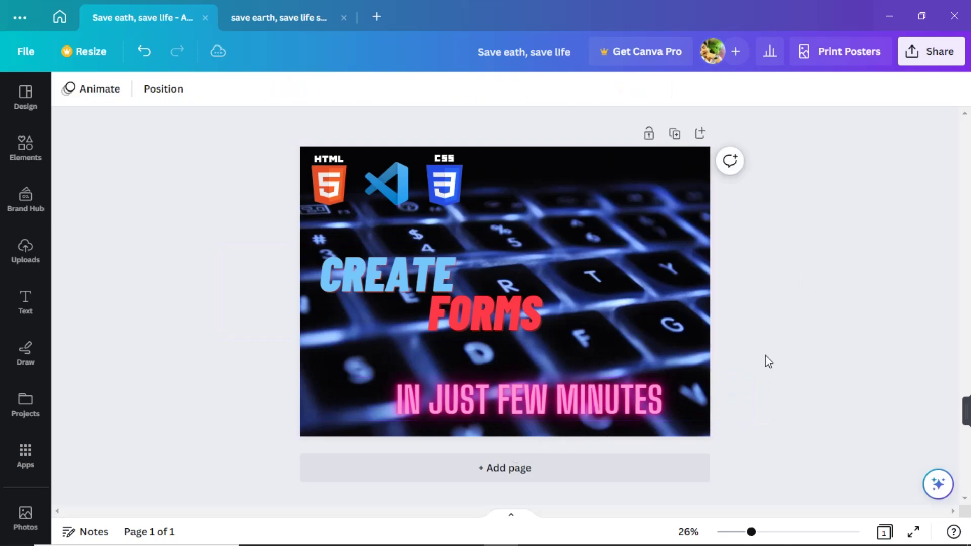
pyautogui.moveTo(621, 395); pyautogui.dragTo(615, 381)
pyautogui.click(243, 303)
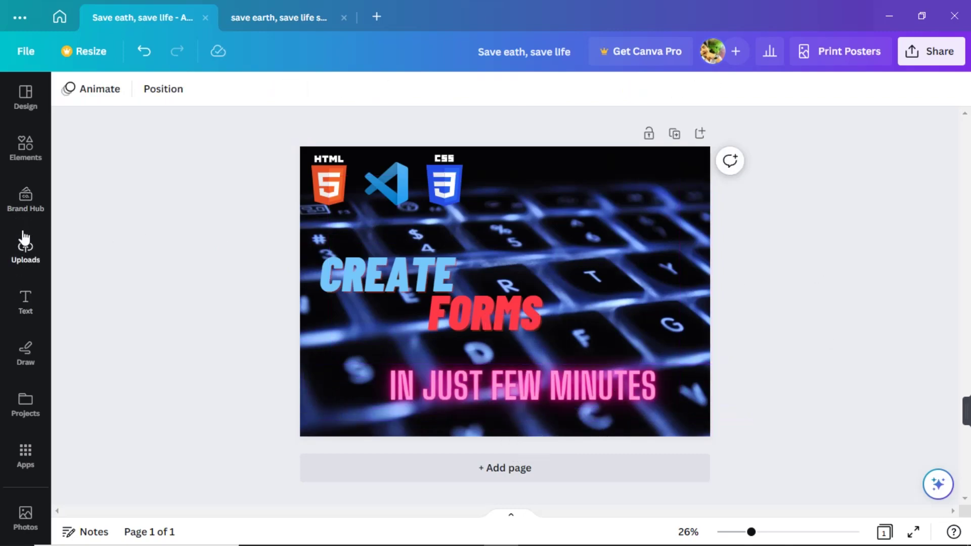
# - Search the elements library for "codes"
pyautogui.click(26, 146)
pyautogui.click(247, 98)
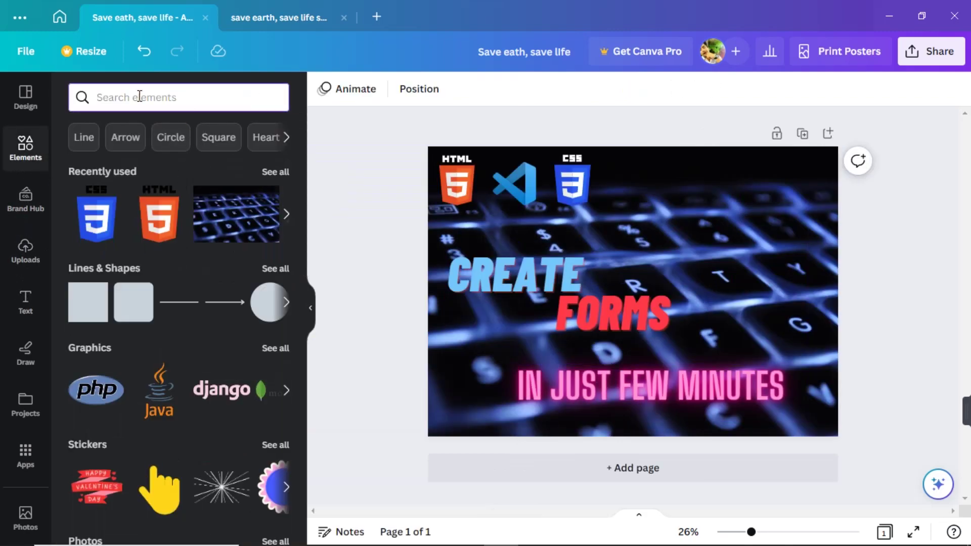
pyautogui.click(140, 96)
pyautogui.write('codes')
pyautogui.press('Return')
pyautogui.click(98, 256)
pyautogui.click(669, 302)
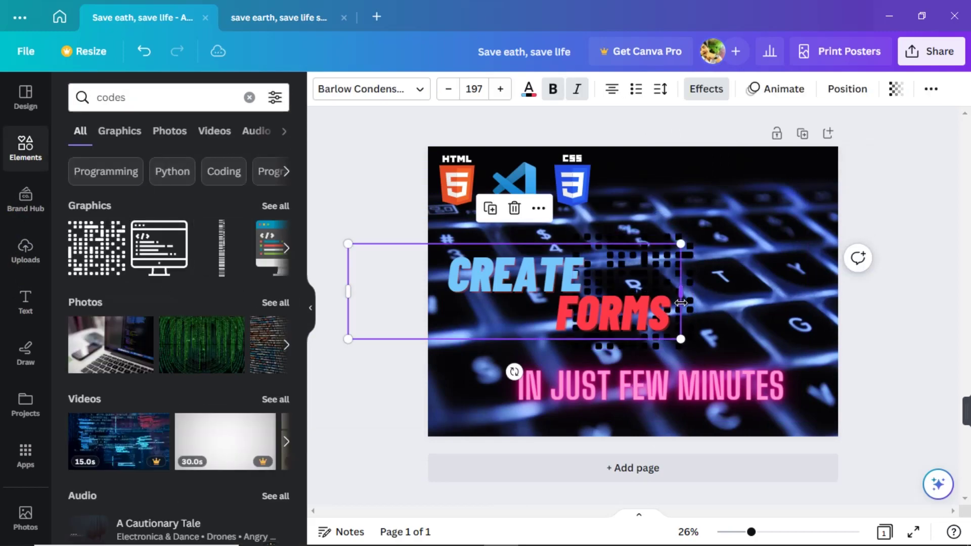
pyautogui.click(698, 301)
pyautogui.press('Delete')
# - Add the outlined computer monitor with code graphic to the page's upper-right area and recolor it light gray
pyautogui.click(159, 248)
pyautogui.click(311, 307)
pyautogui.moveTo(526, 309); pyautogui.dragTo(652, 243)
pyautogui.click(68, 89)
pyautogui.click(83, 213)
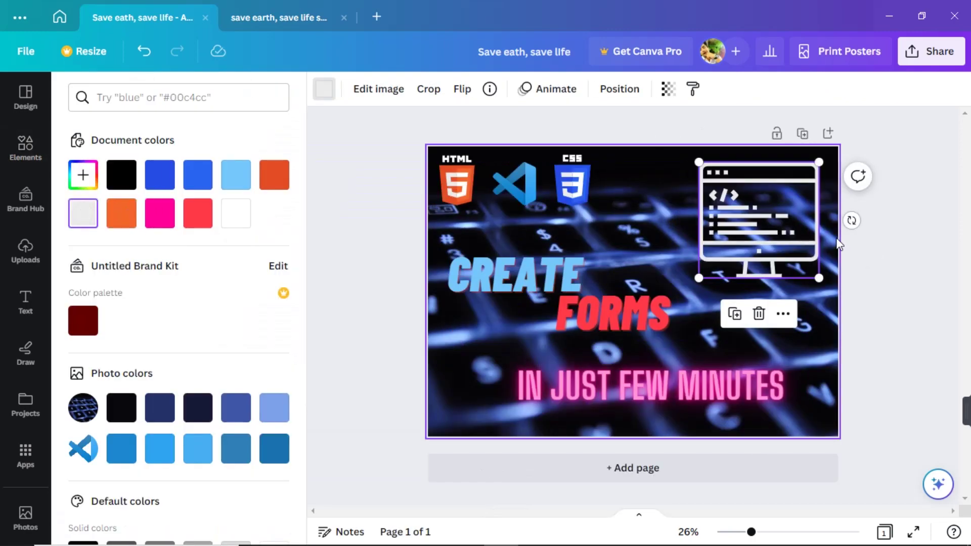
pyautogui.press('Escape')
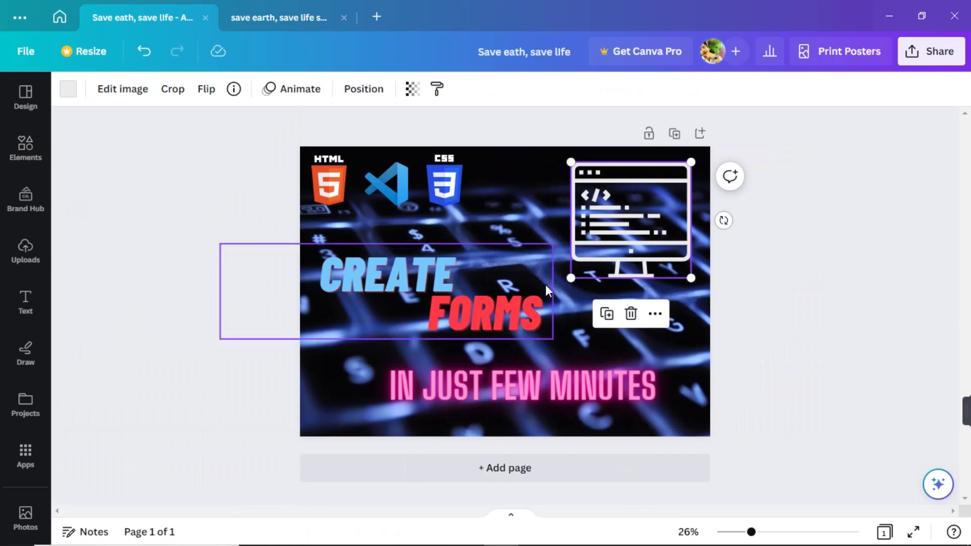
# - Enlarge the monitor graphic slightly within the upper-right corner and move the neon text to the page's lower-right corner
pyautogui.moveTo(692, 278); pyautogui.dragTo(706, 291)
pyautogui.moveTo(663, 259)
pyautogui.mouseDown()
pyautogui.moveTo(628, 258)
pyautogui.moveTo(649, 258)
pyautogui.mouseUp()
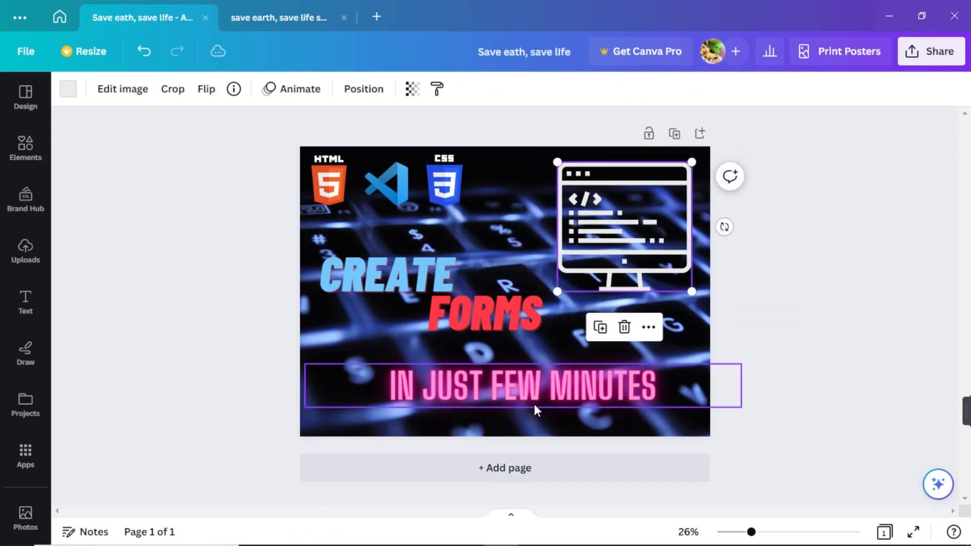
pyautogui.moveTo(537, 396); pyautogui.dragTo(579, 425)
# - Move the CREATE FORMS heading slightly down and left, set its font size to 208 and widen its text box
pyautogui.click(477, 322)
pyautogui.moveTo(476, 322); pyautogui.dragTo(466, 340)
pyautogui.click(244, 89)
pyautogui.click(244, 89)
pyautogui.moveTo(544, 315); pyautogui.dragTo(573, 315)
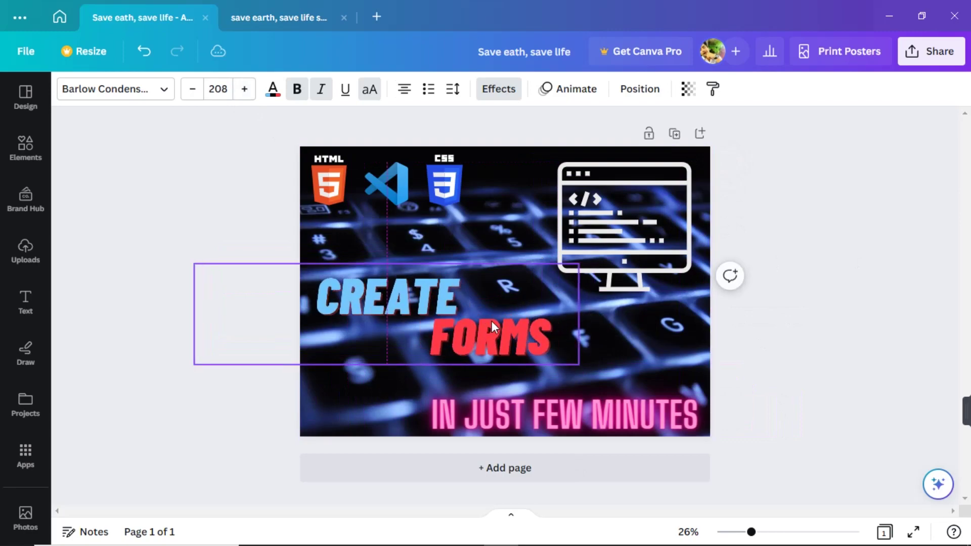
pyautogui.click(857, 252)
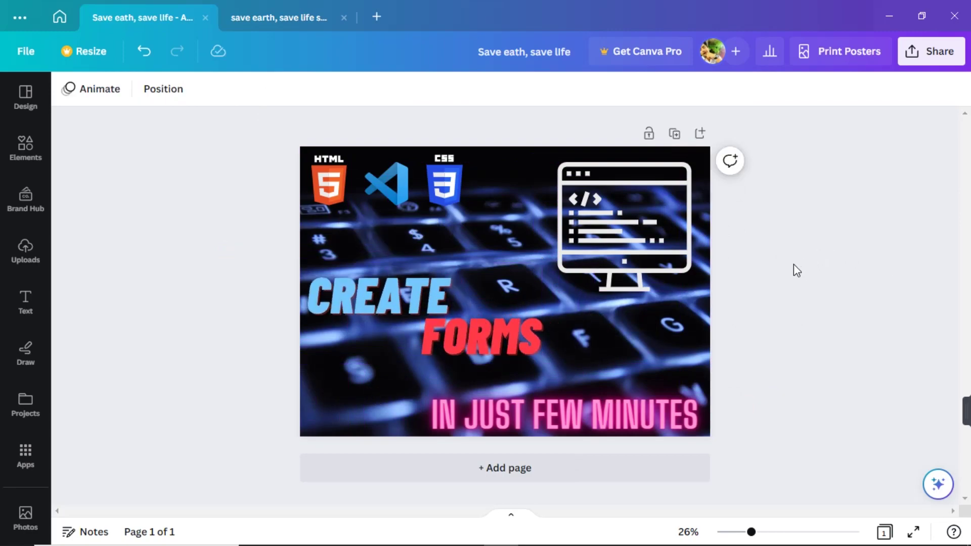